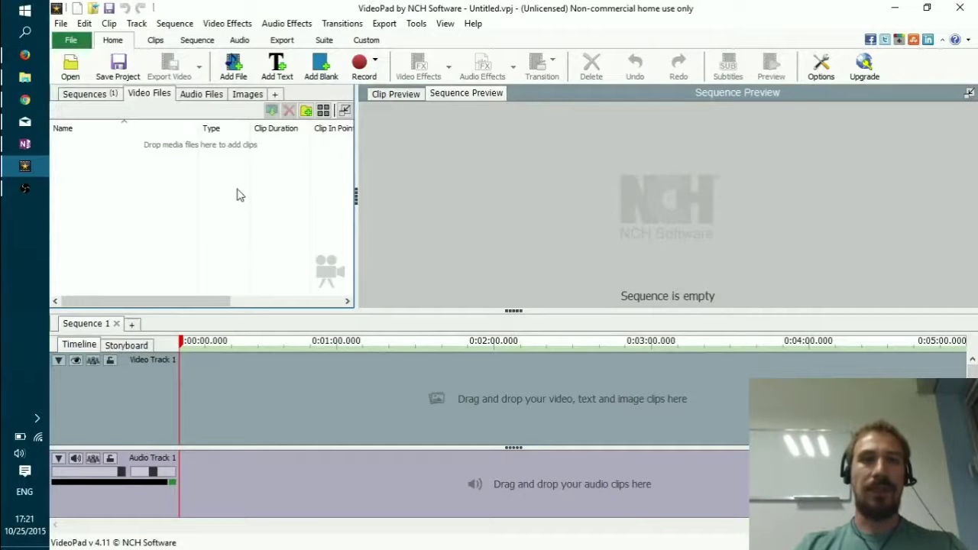
Add SERP1 how to promote facebook.mp4 from Lenovo (D:)\vidrec to VideoPad's Video Files through File Explorer
click(24, 77)
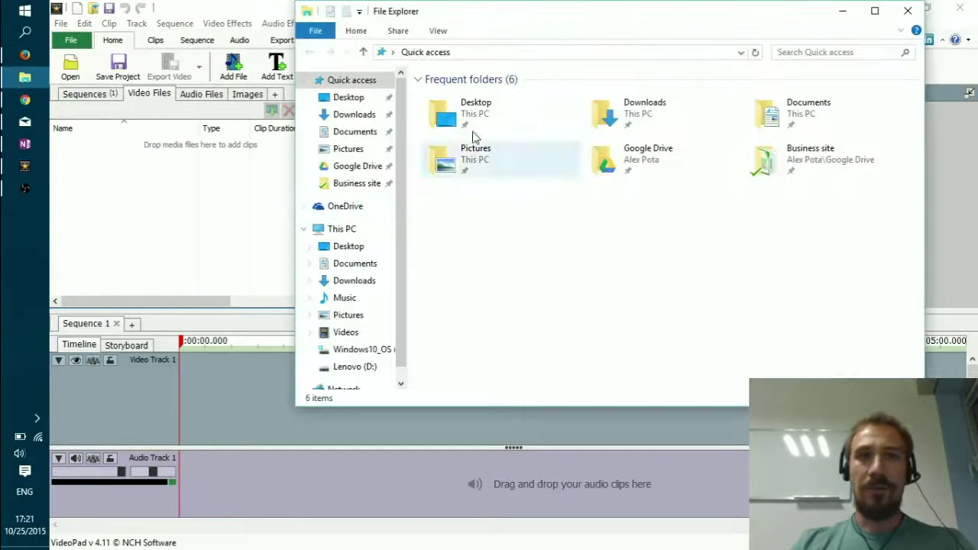
click(374, 367)
double_click(449, 277)
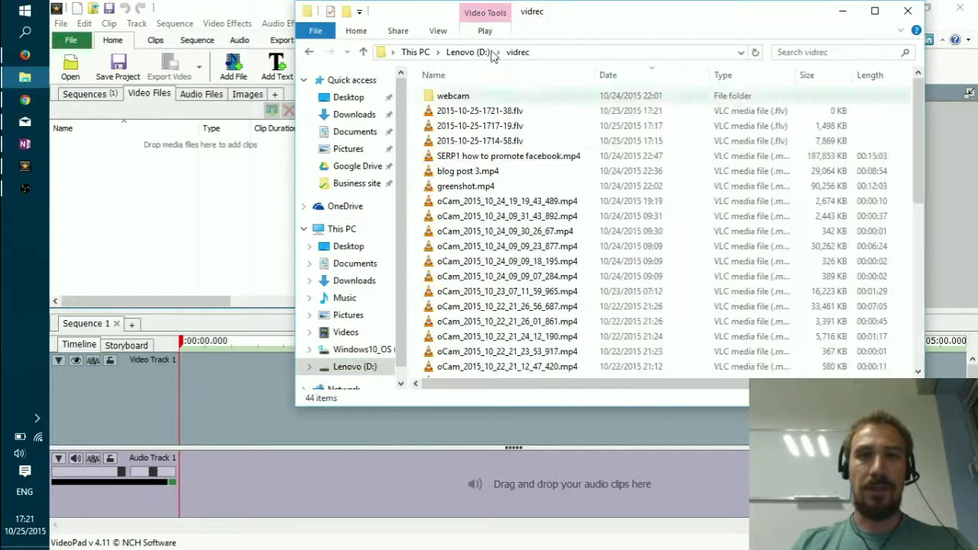
drag(470, 157, 161, 176)
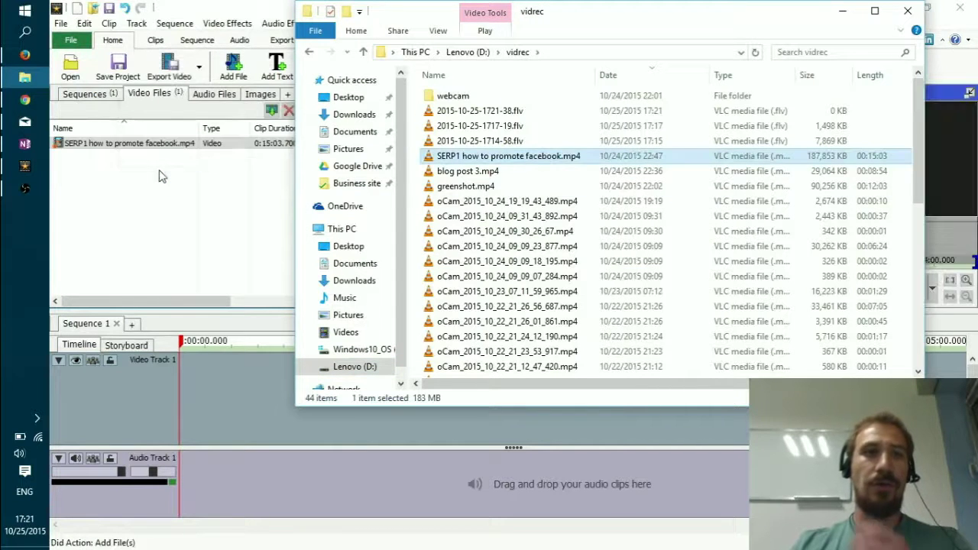
click(178, 209)
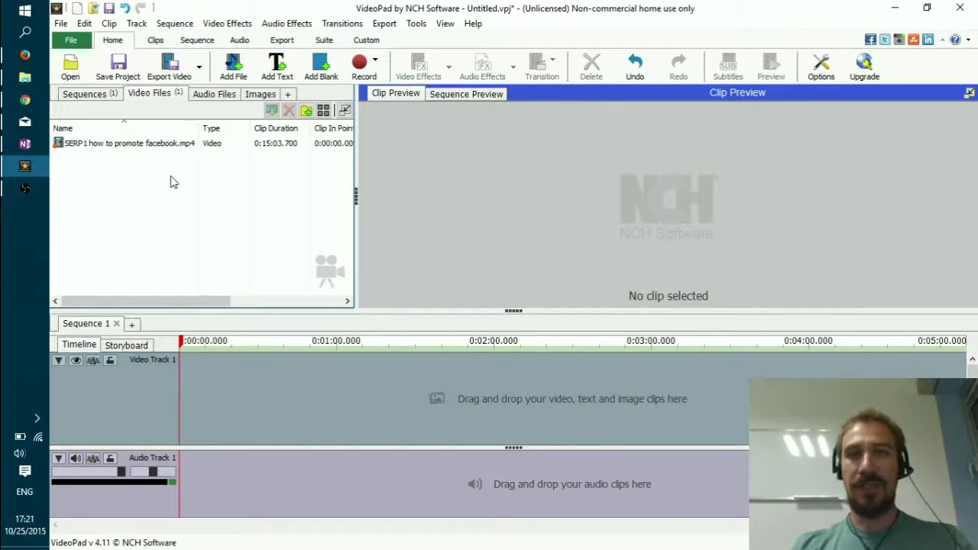
Play the SERP1 clip in Clip Preview and pause it around 0:00:04.114
click(146, 146)
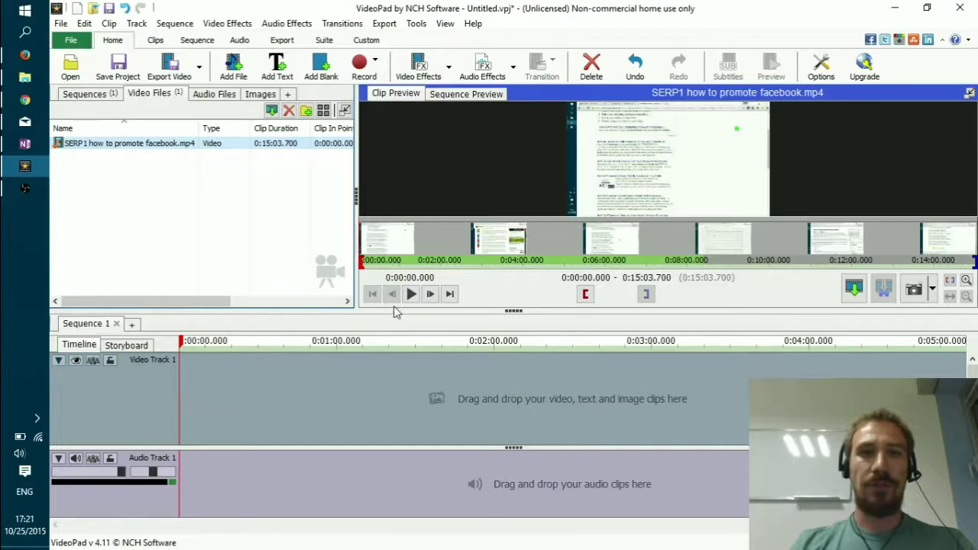
click(412, 293)
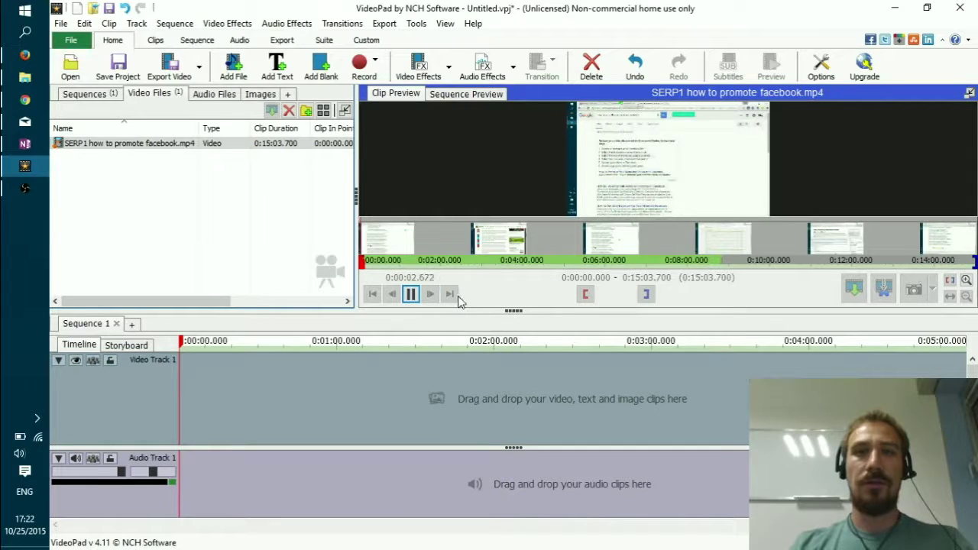
click(411, 293)
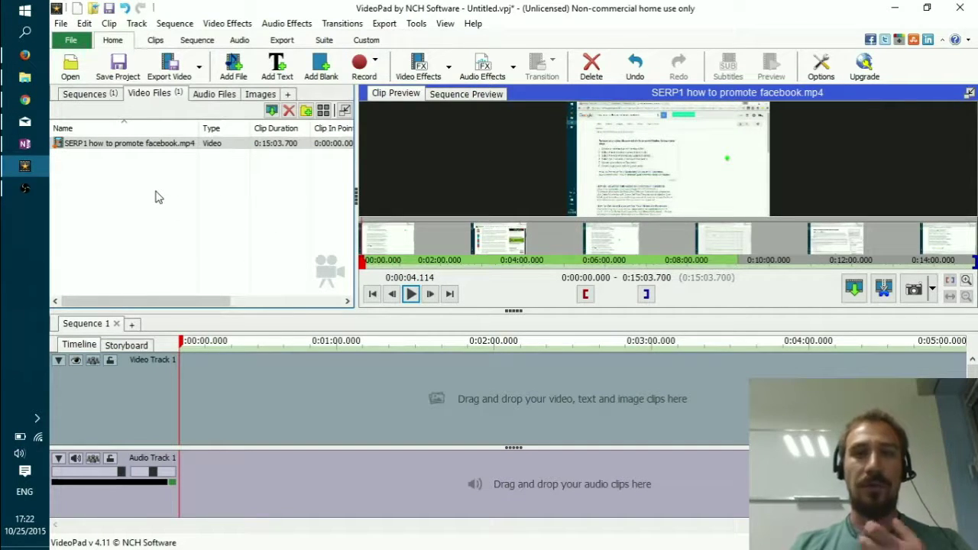
Save the SERP1 clip's audio as SERP1 how to promote facebook (1).wav and select the new audio clip
right_click(138, 143)
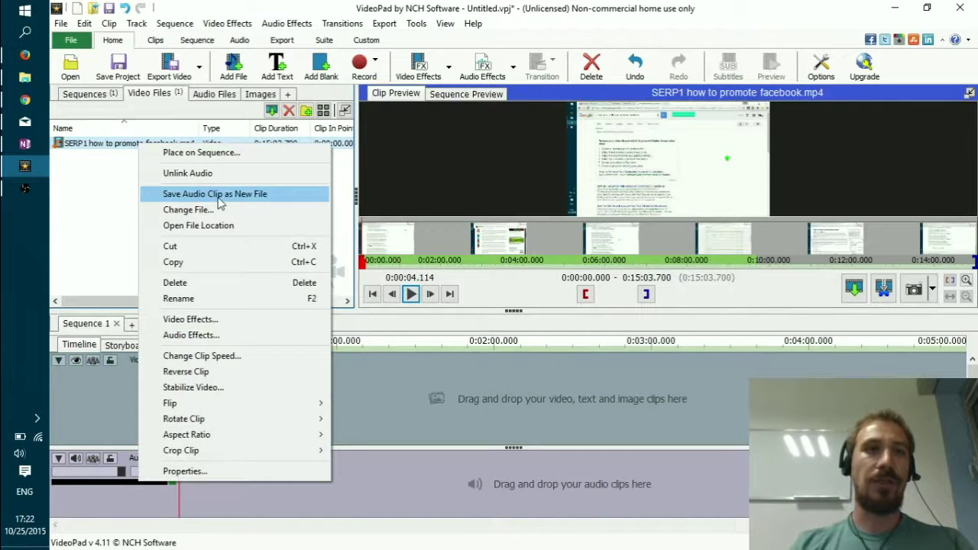
click(219, 195)
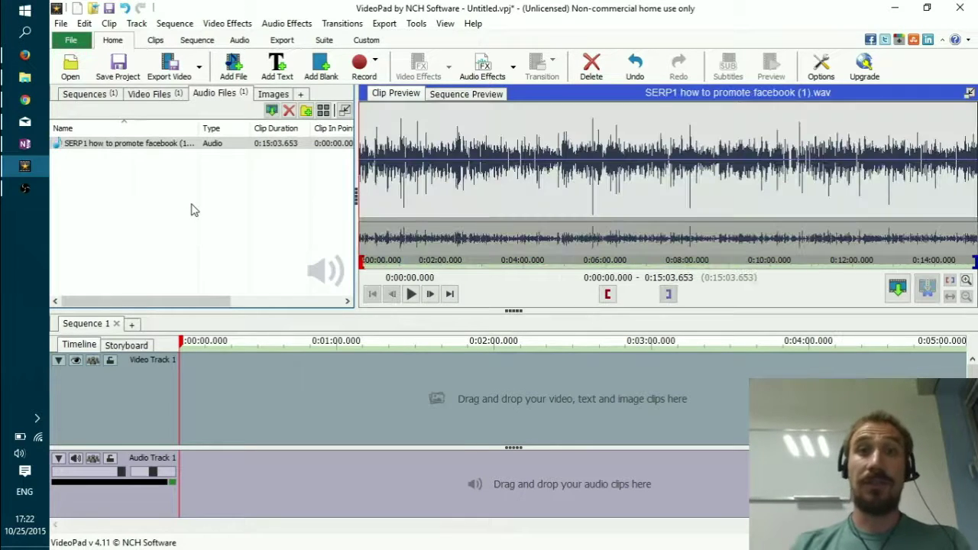
click(140, 148)
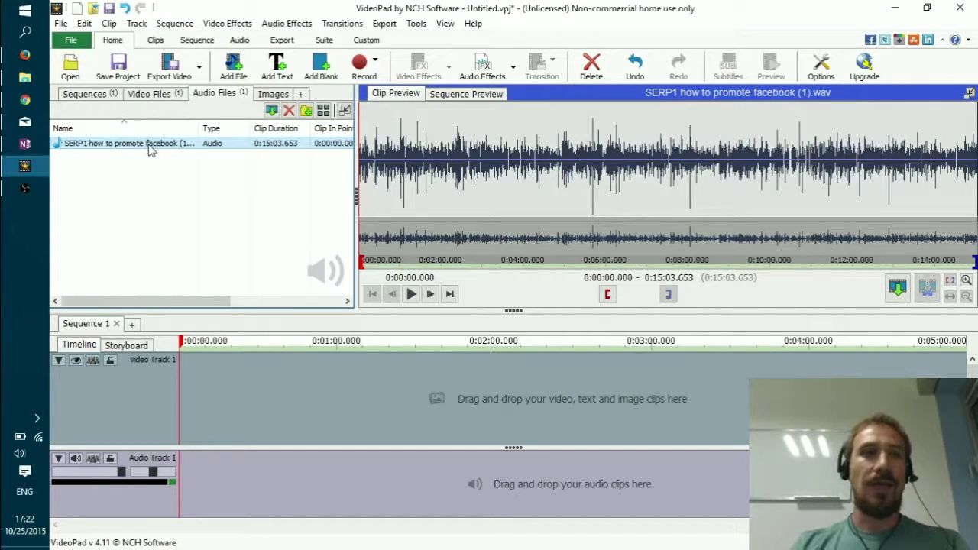
right_click(164, 145)
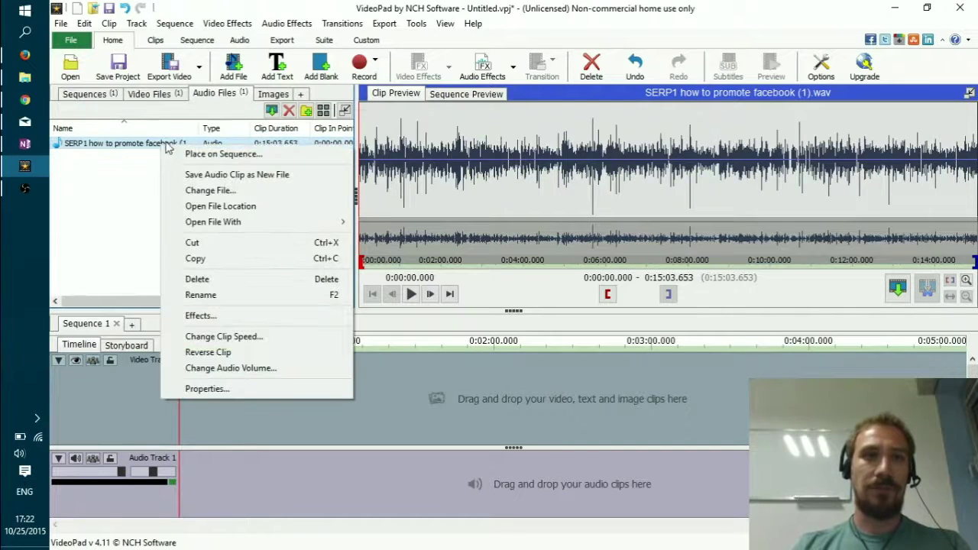
Open the extracted wav in NCH WavePad Audio Editor, certifying non-commercial use
mouse_move(348, 221)
click(422, 222)
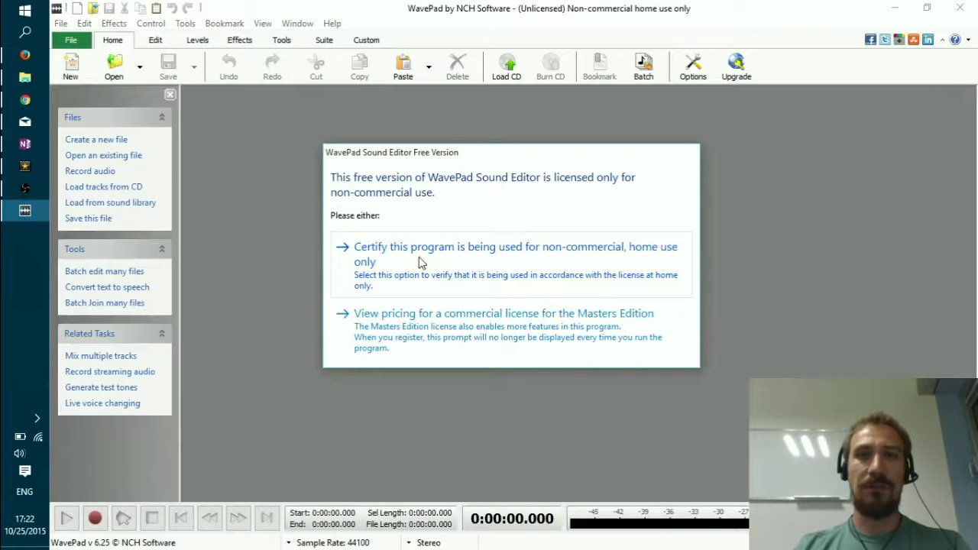
click(420, 262)
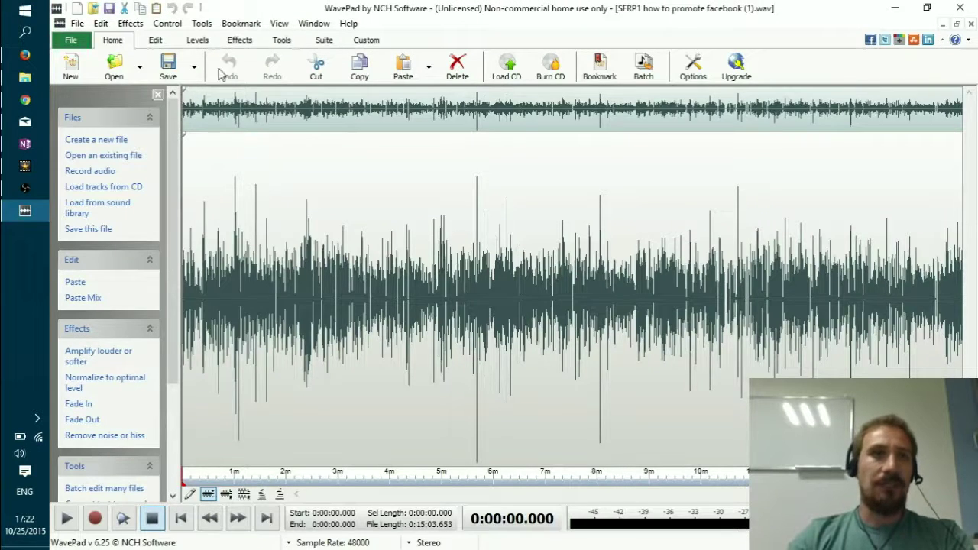
click(197, 40)
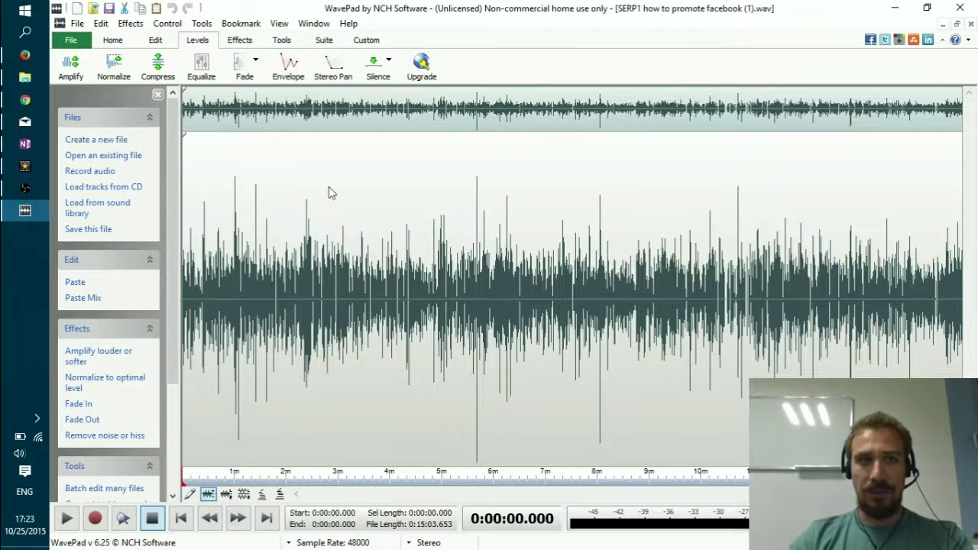
Open Normalize for the whole 15:03.653 track, showing 7.943% (-22dB) Average Loudness (RMS)
click(114, 68)
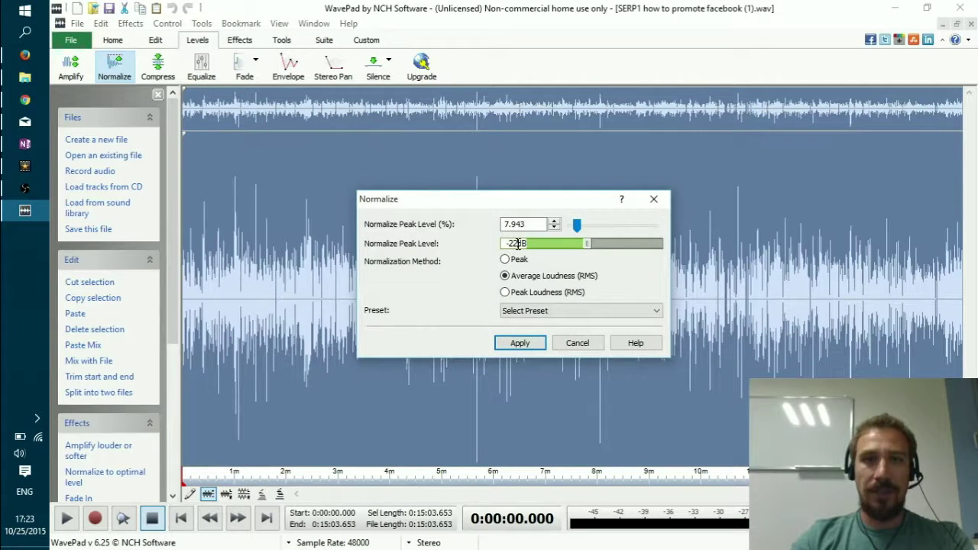
Normalize the whole track to -22 dB average loudness, undoing an initial -20 dB attempt
text(0)
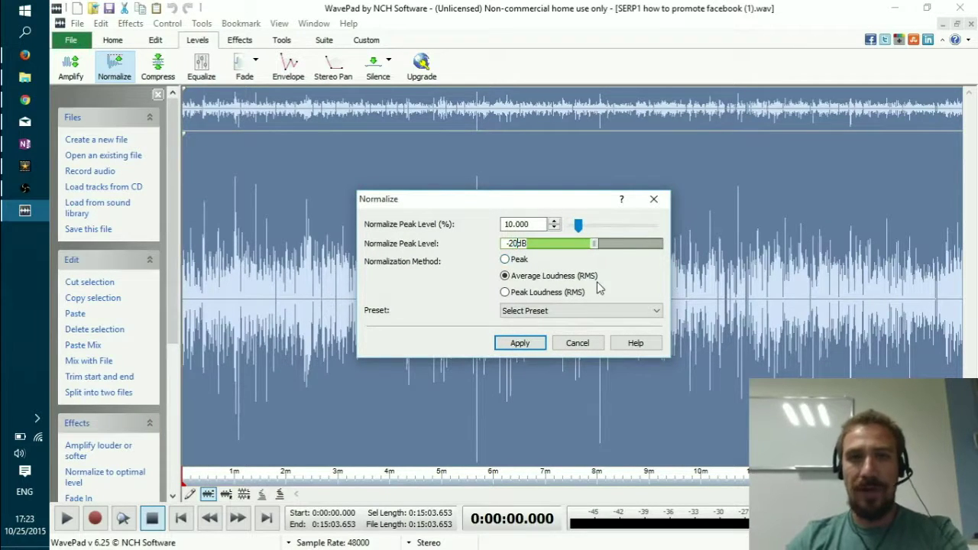
click(519, 343)
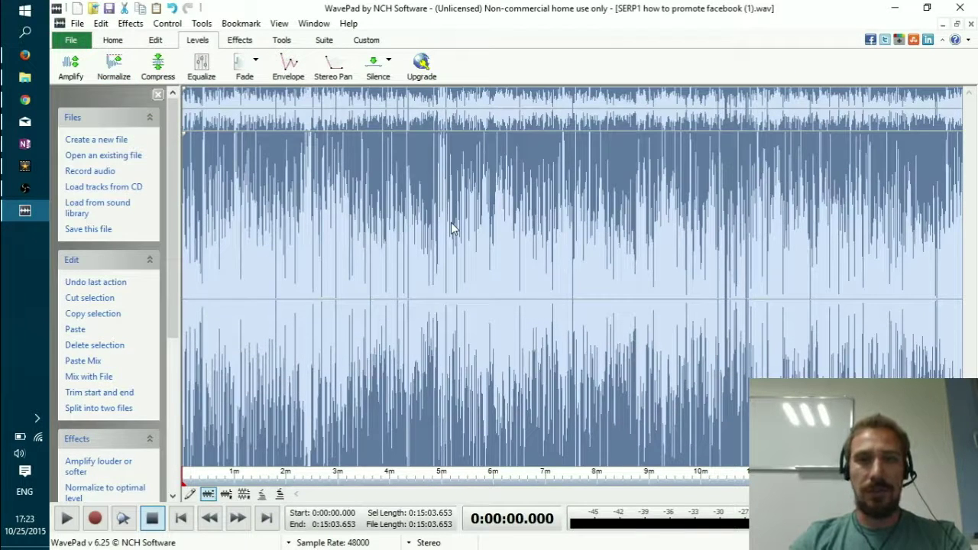
key(ctrl+z)
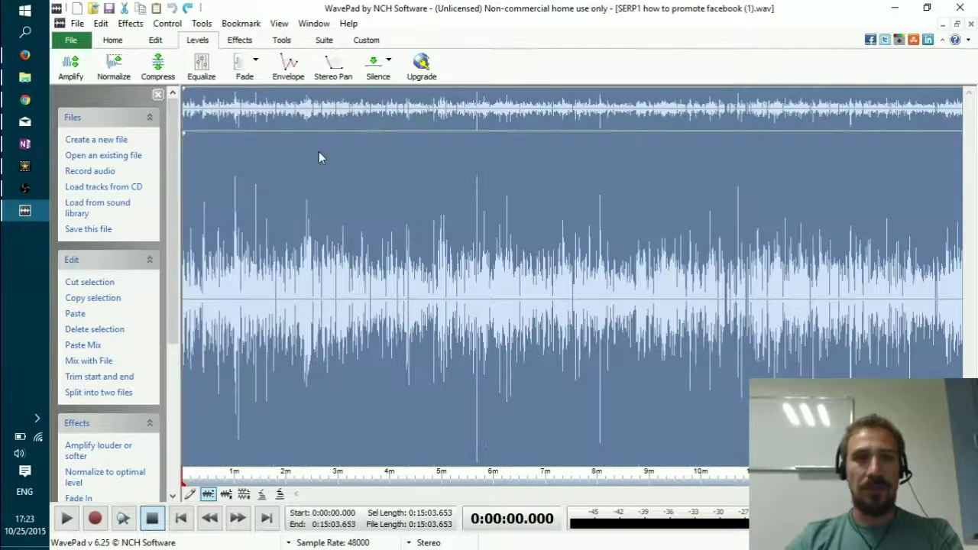
click(113, 65)
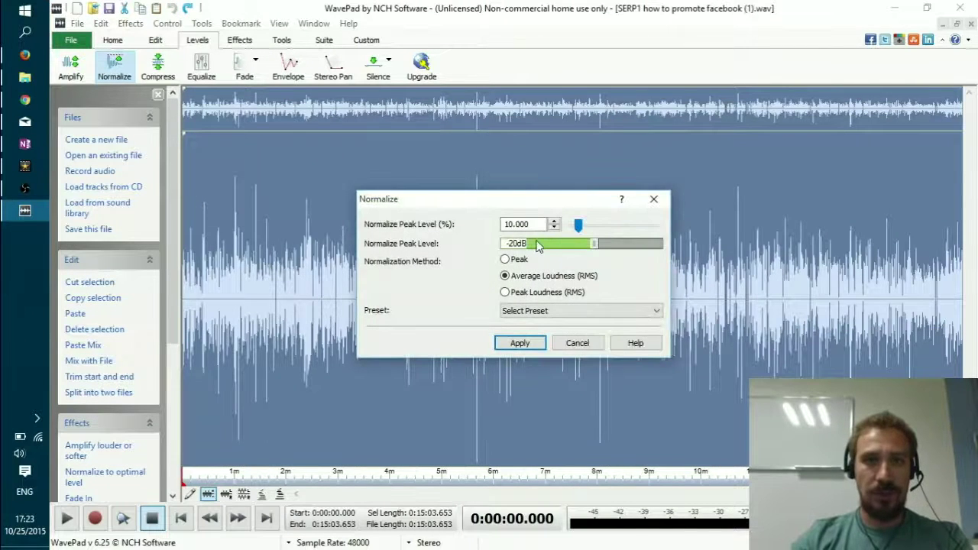
drag(594, 243, 587, 243)
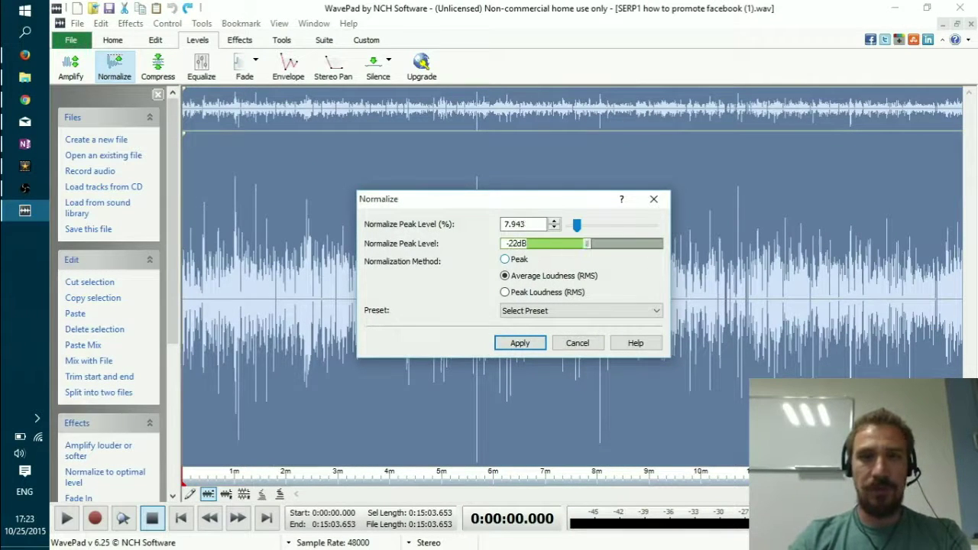
click(526, 344)
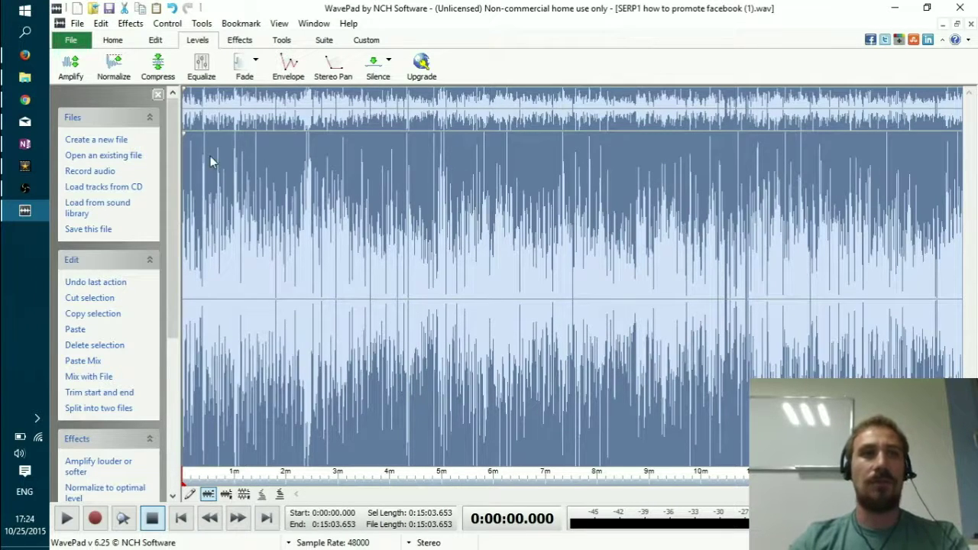
Apply a graphic EQ boosting 30 Hz +6 dB, 120 Hz +10 dB, 240 Hz +13 dB, 3.8 kHz +7 dB
click(201, 65)
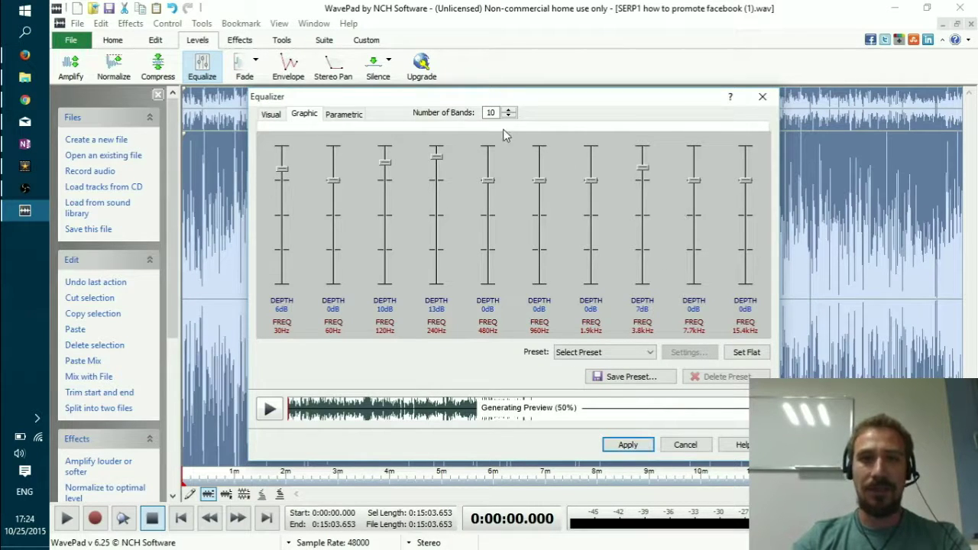
click(628, 444)
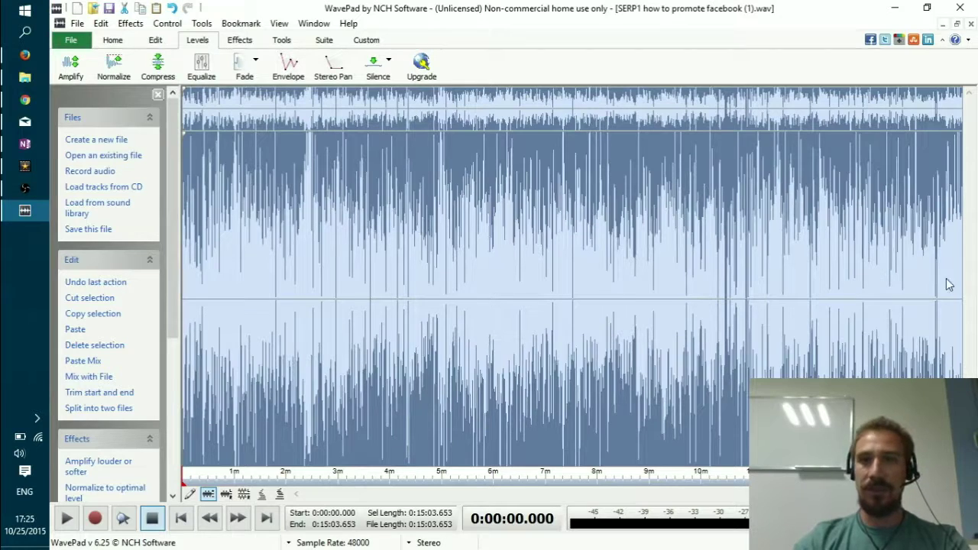
Close WavePad, saving the edits over the original wav with the default Wave encoder options
click(960, 7)
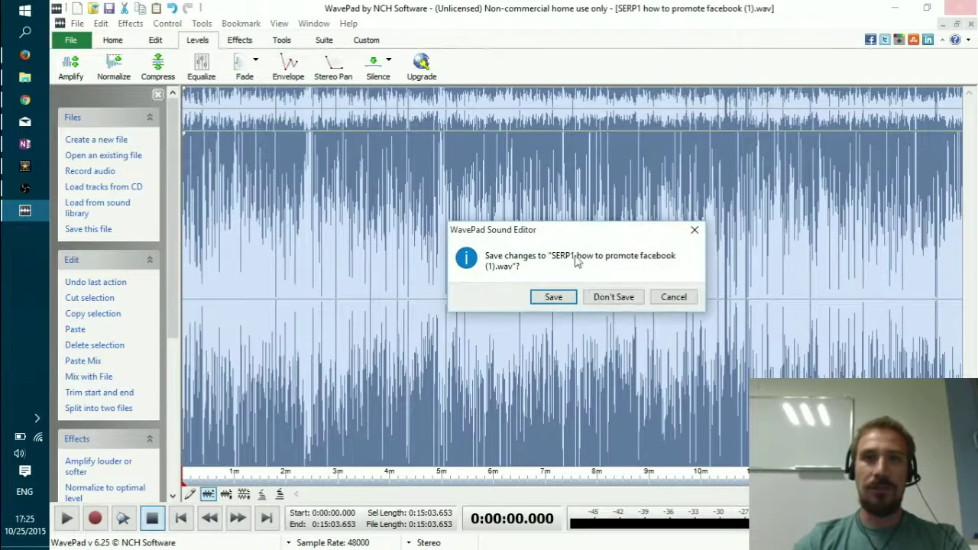
click(568, 300)
click(493, 318)
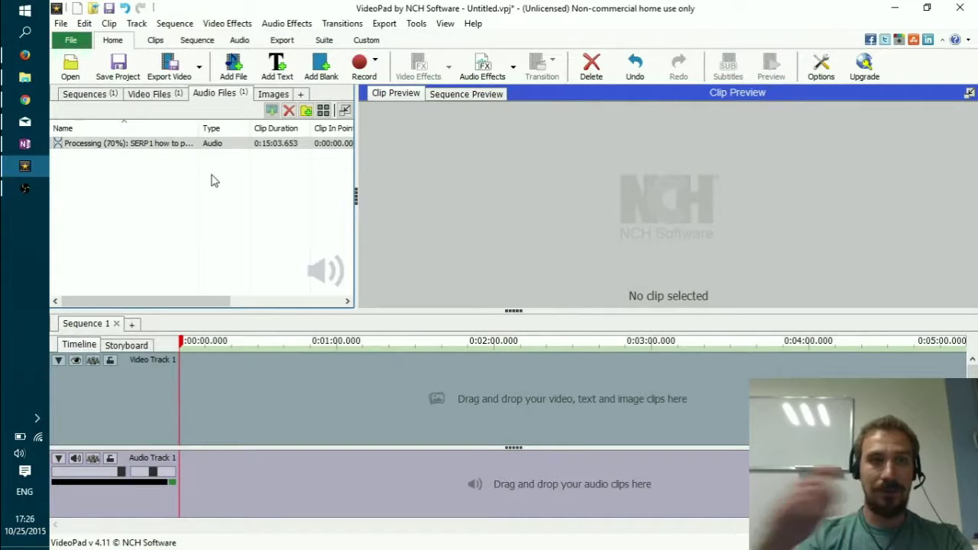
Place the SERP1 video on Video Track 1 and the edited wav on Audio Track 2, then play the sequence
click(140, 145)
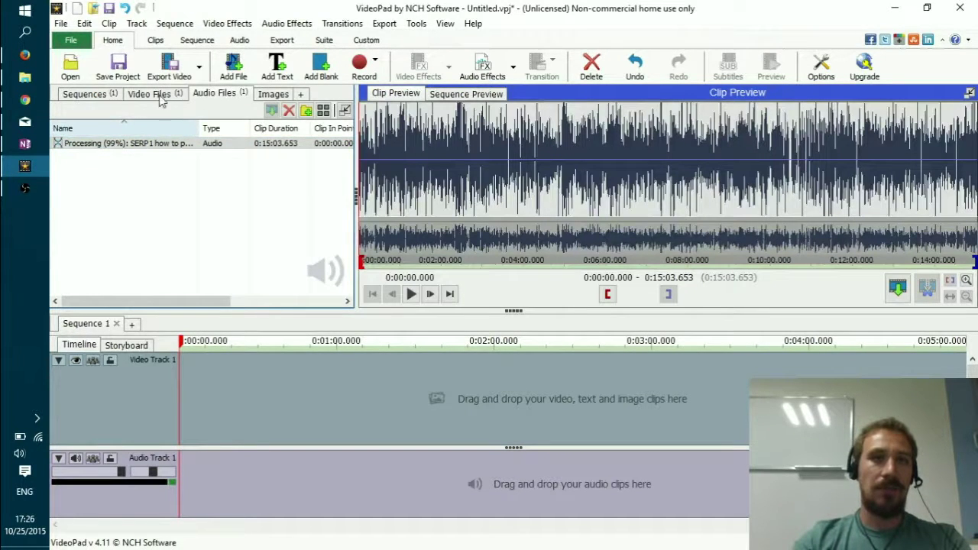
click(161, 94)
drag(199, 144, 185, 421)
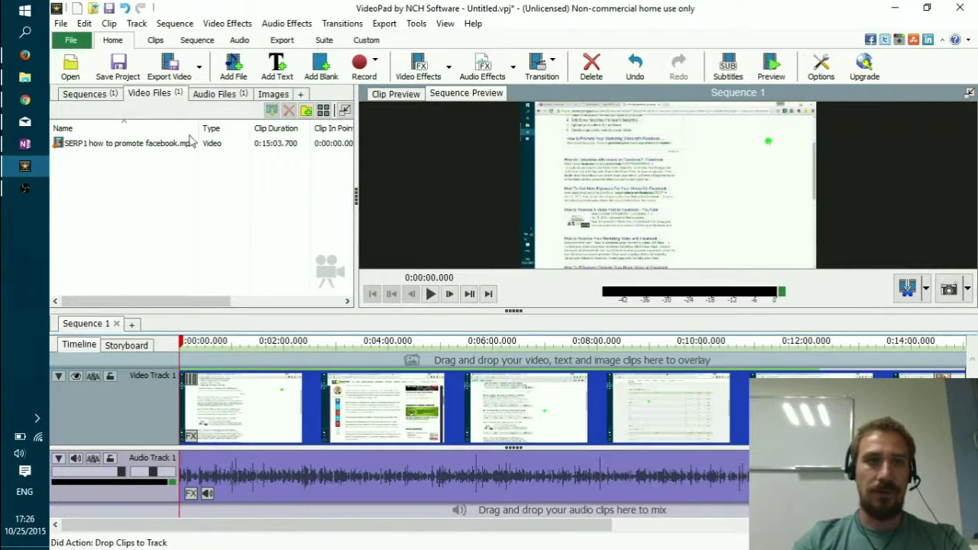
click(221, 94)
drag(99, 145, 191, 507)
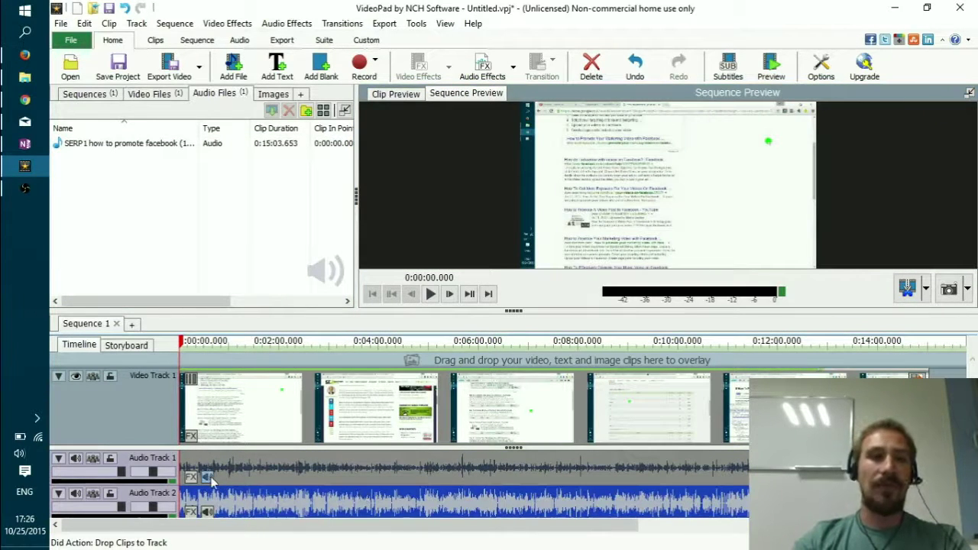
mouse_move(210, 478)
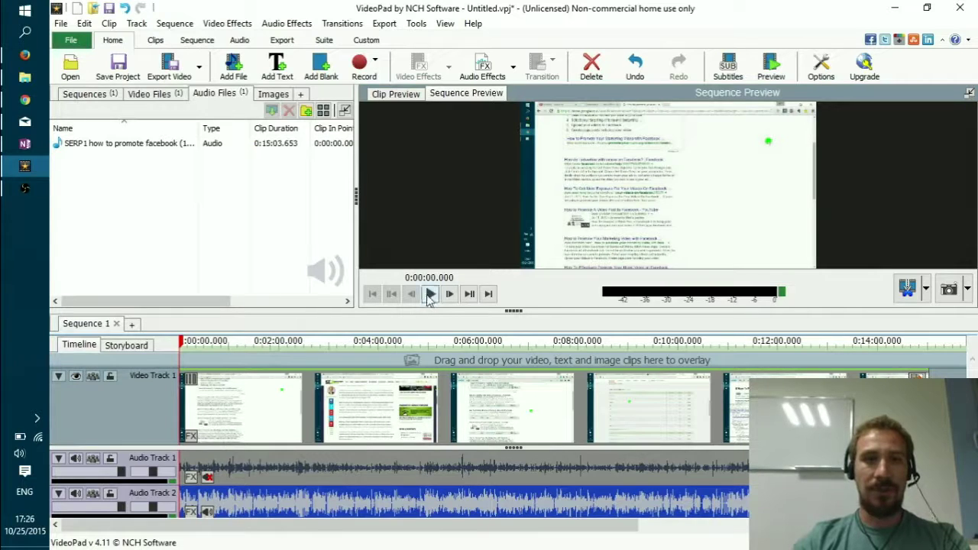
click(430, 295)
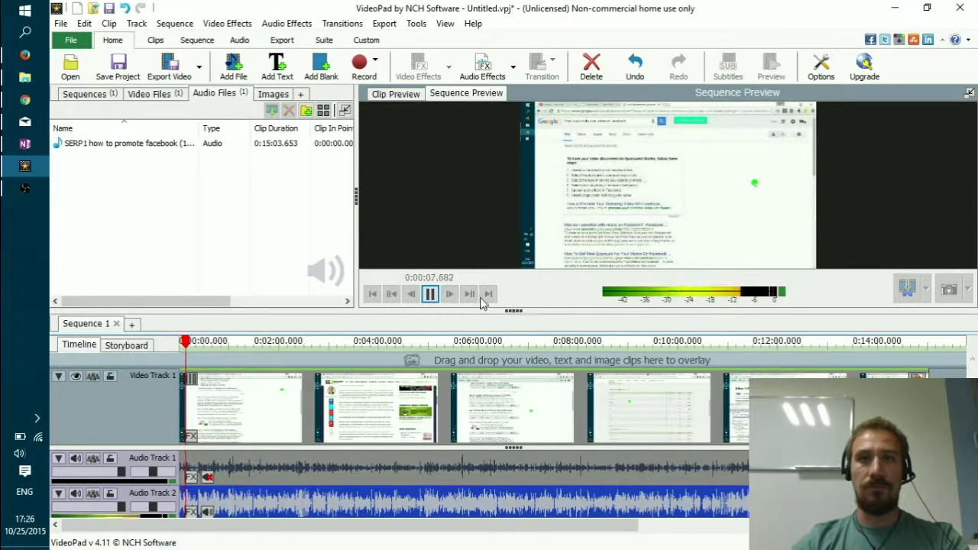
Pause sequence playback at 0:00:11.597 after listening to the new sound
click(431, 296)
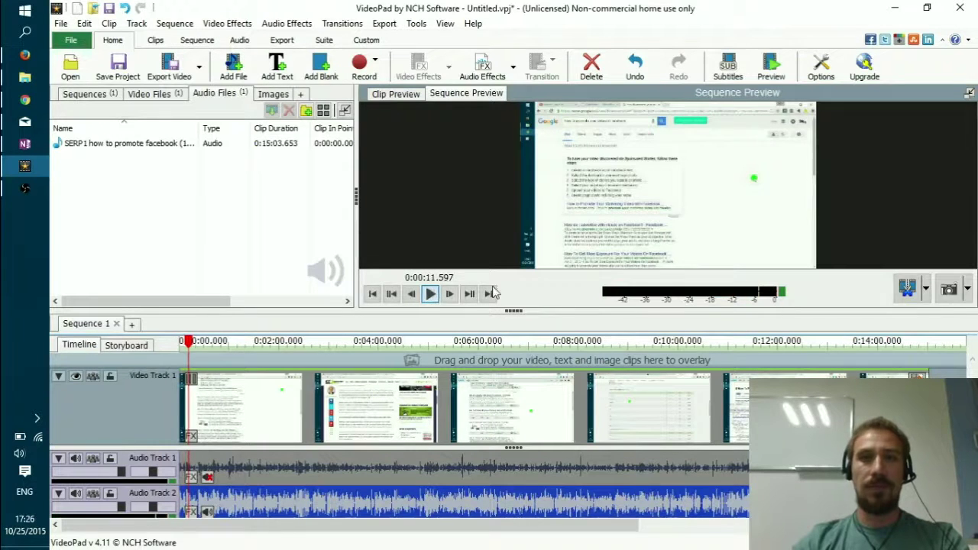